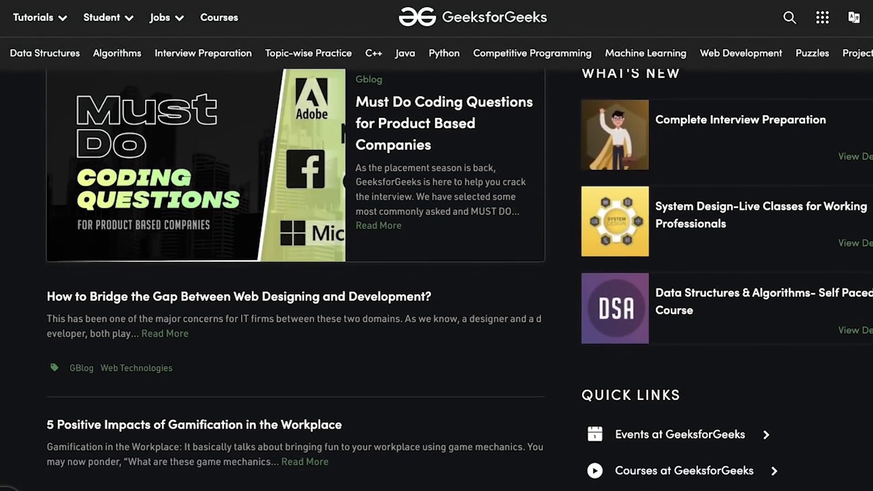
- Scroll down through the GeeksforGeeks articles homepage
scroll(436, 273, down, 15)
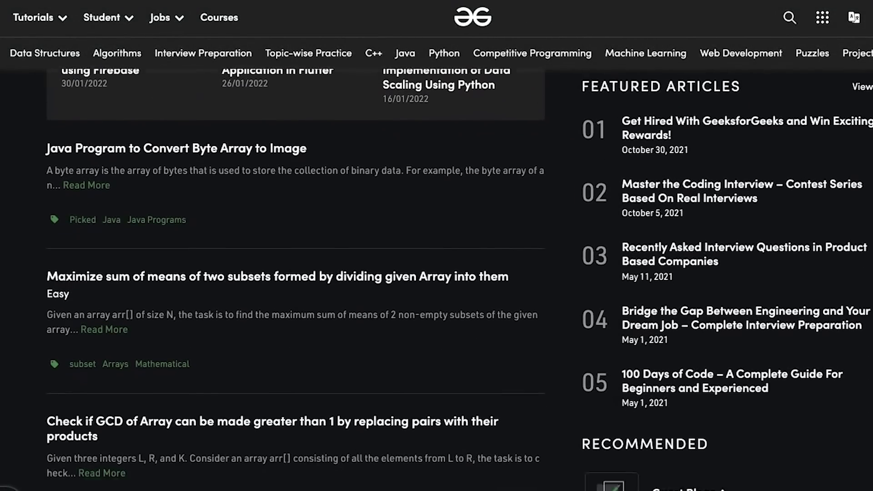
scroll(436, 273, down, 20)
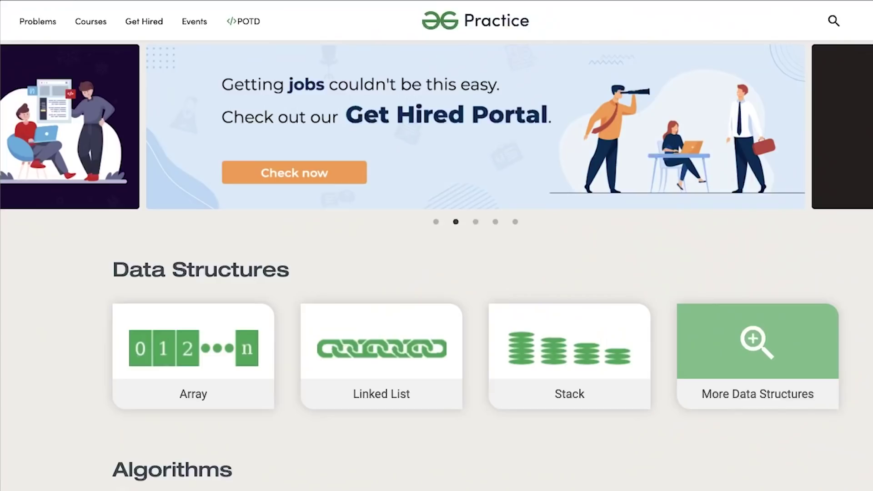
scroll(436, 273, down, 1)
scroll(436, 273, down, 8)
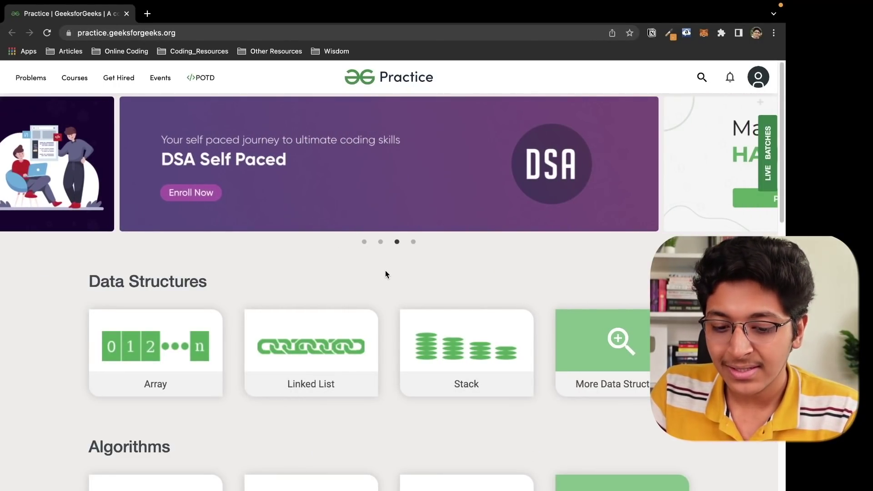
- Scroll through the Practice home page's Data Structures and Algorithms sections
scroll(386, 272, down, 2)
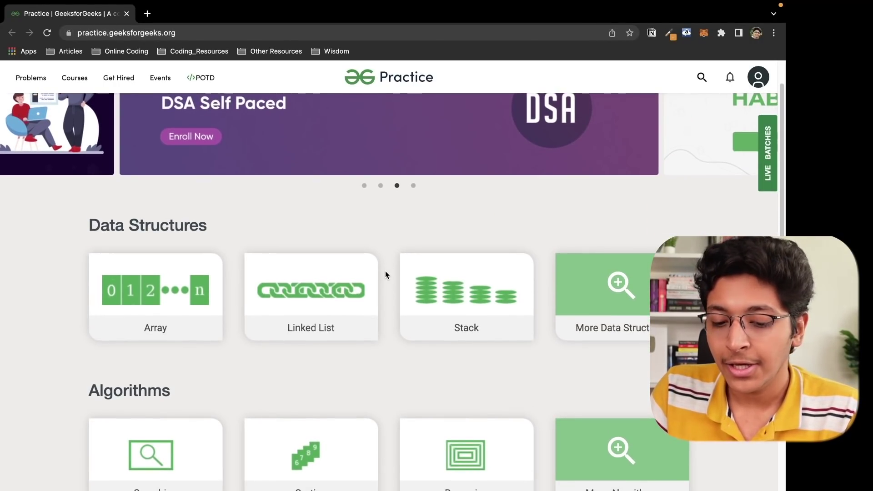
scroll(388, 275, down, 4)
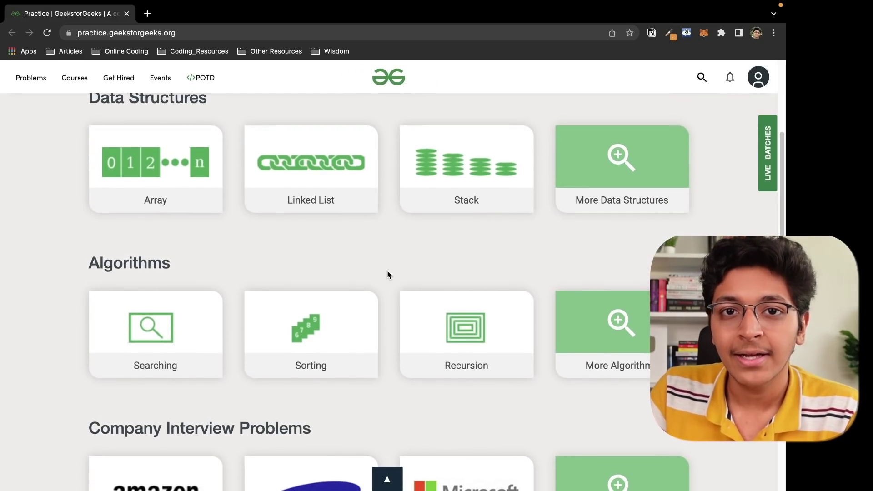
scroll(388, 275, down, 3)
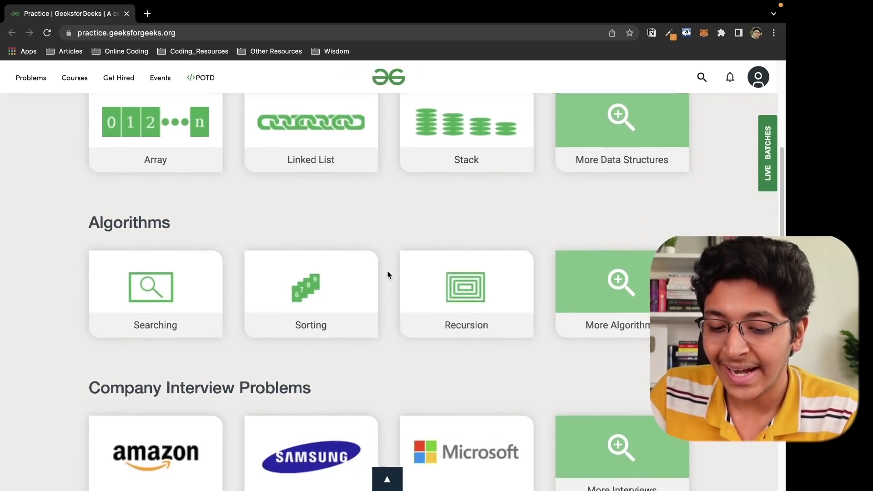
scroll(388, 275, up, 3)
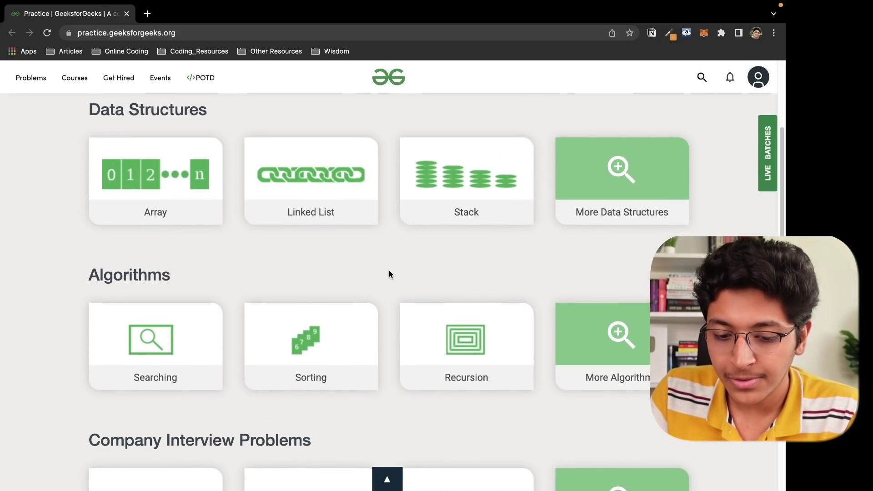
scroll(389, 274, down, 4)
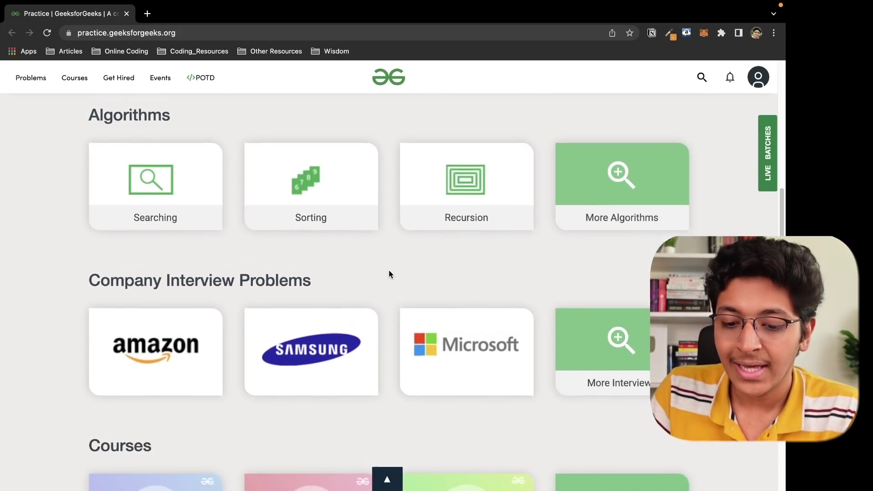
scroll(389, 274, down, 1)
scroll(389, 275, down, 1)
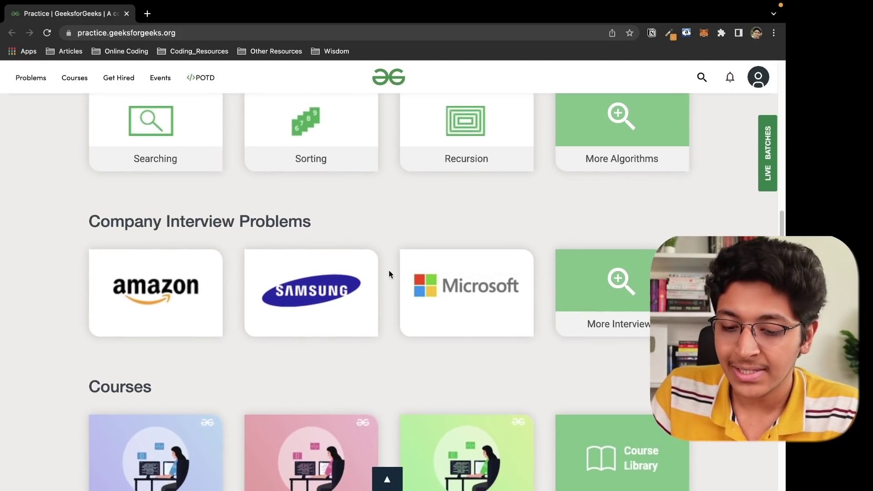
scroll(389, 275, down, 2)
scroll(389, 275, down, 4)
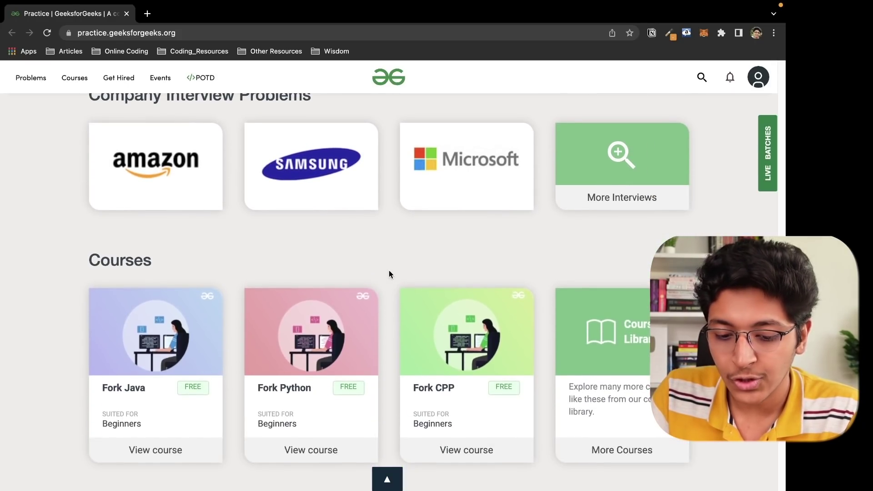
scroll(389, 274, down, 1)
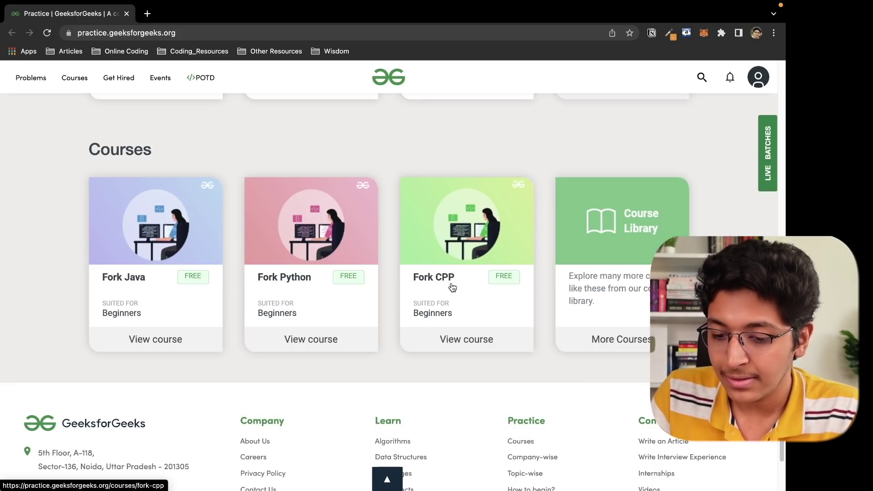
- Preview the Course Library in a new tab, close it, then open the Array problem list
right_click(617, 220)
click(636, 223)
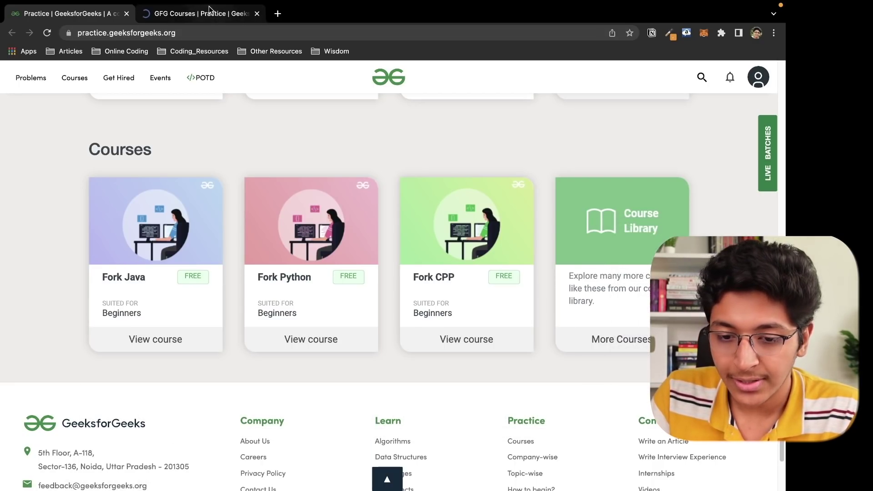
key(ctrl+Tab)
scroll(398, 169, down, 6)
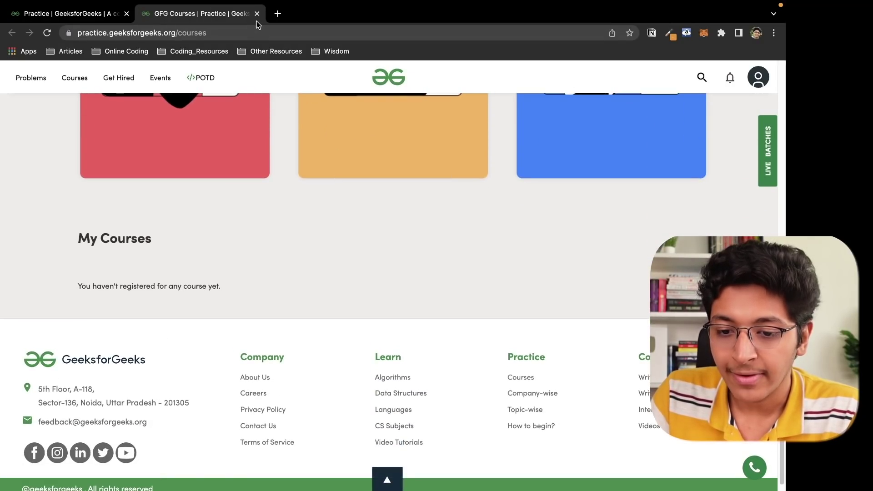
click(257, 13)
scroll(336, 235, up, 15)
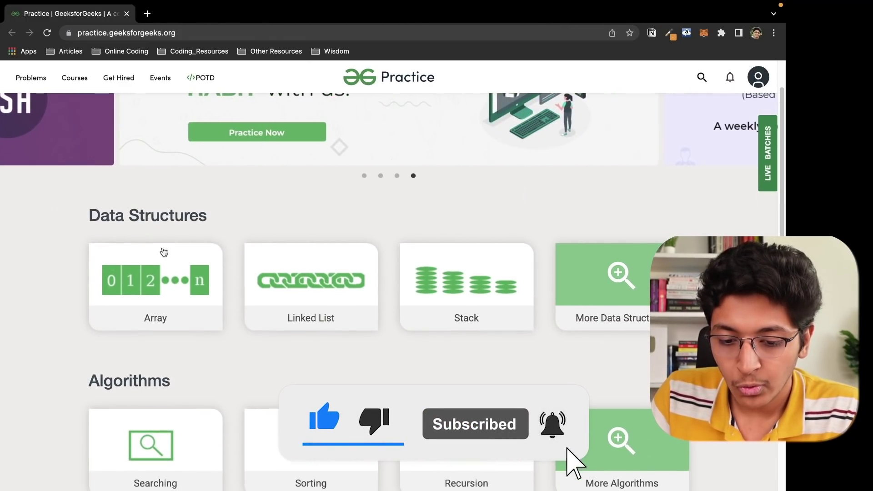
click(158, 258)
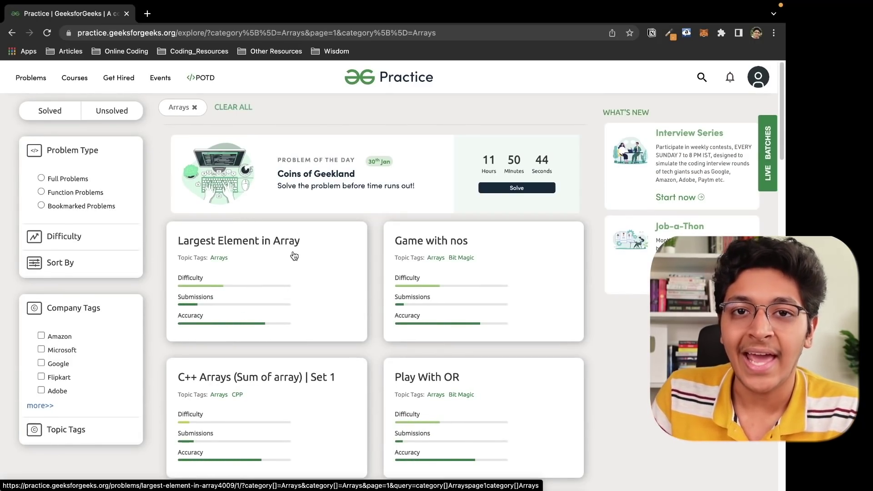
- Open Largest Element in Array and zoom out so the Python3 editor sits beside the description
click(294, 256)
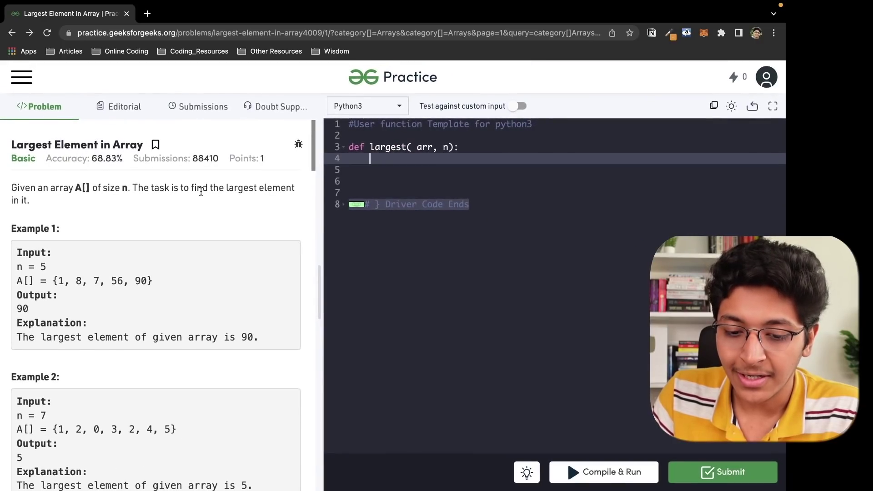
scroll(26, 189, up, 5)
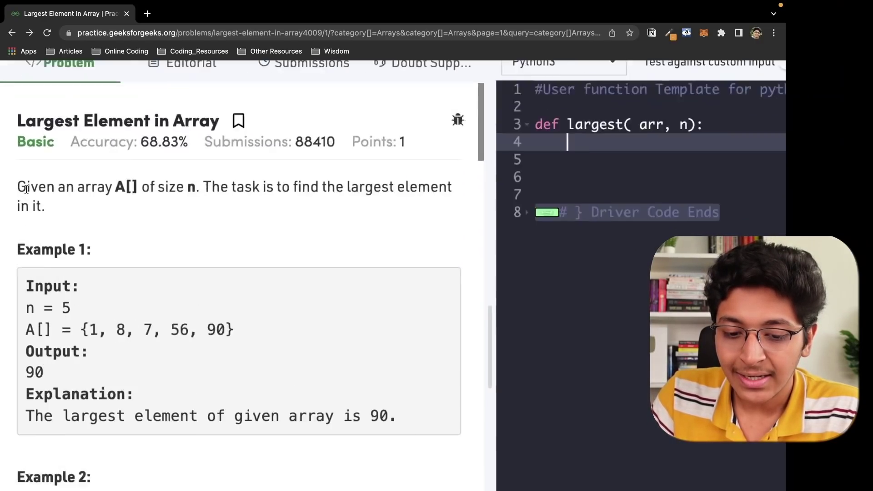
scroll(19, 191, up, 3)
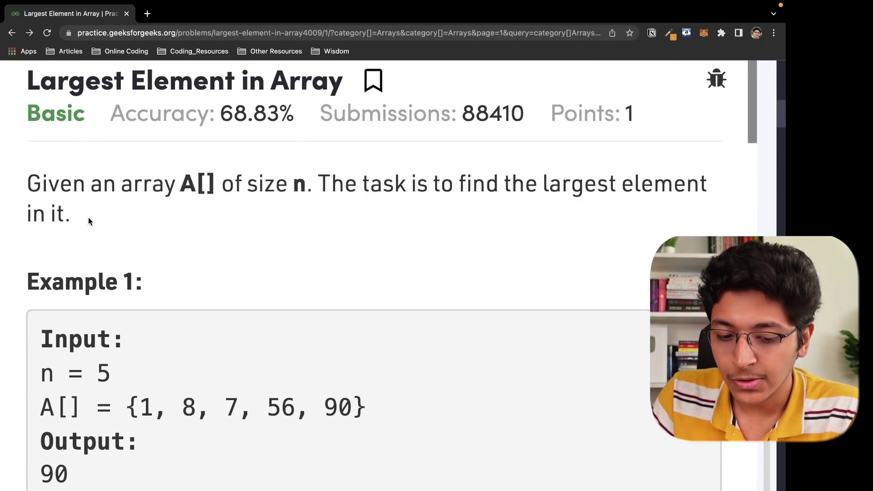
scroll(88, 217, down, 4)
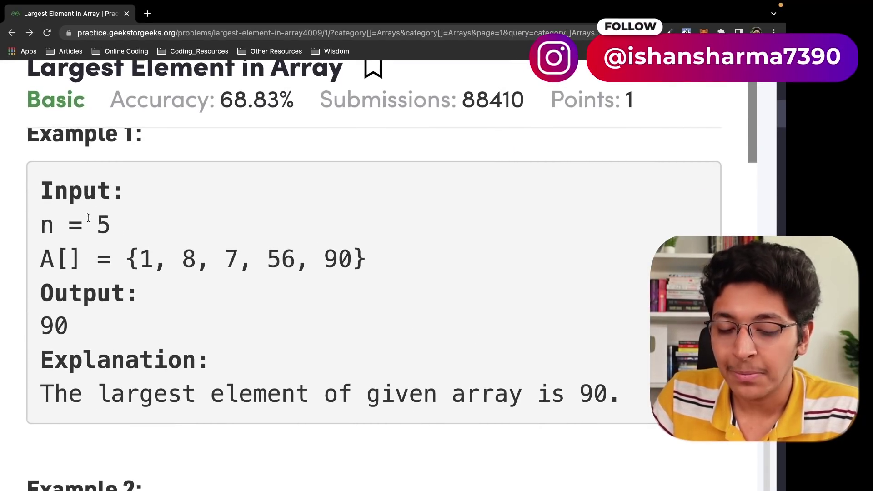
scroll(88, 217, down, 1)
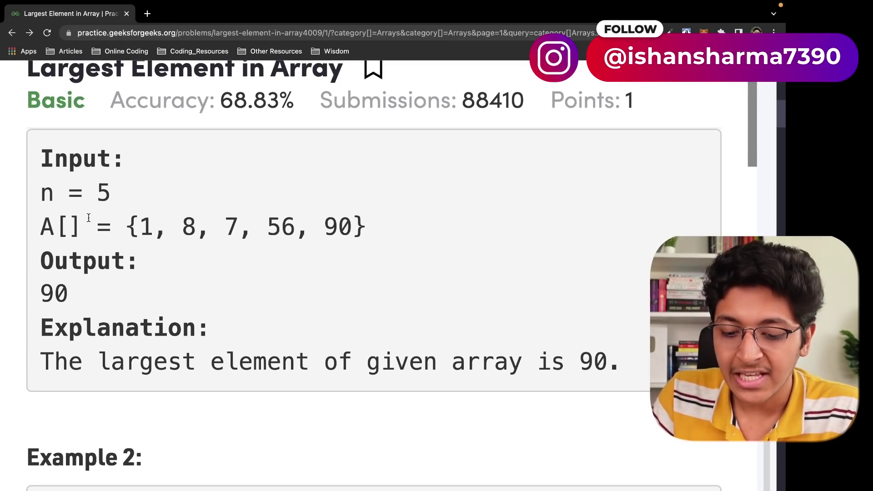
scroll(206, 293, down, 10)
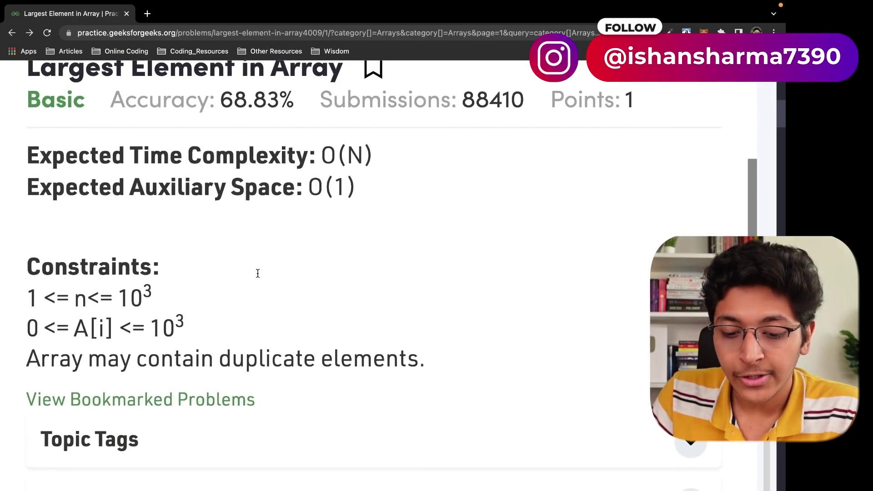
scroll(257, 277, down, 2)
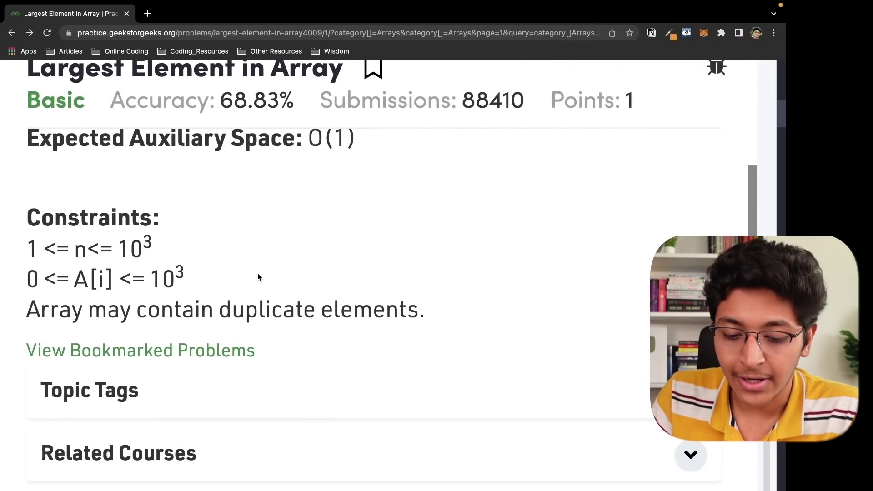
key(super+minus)
key(super+minus)
key(super+minus)
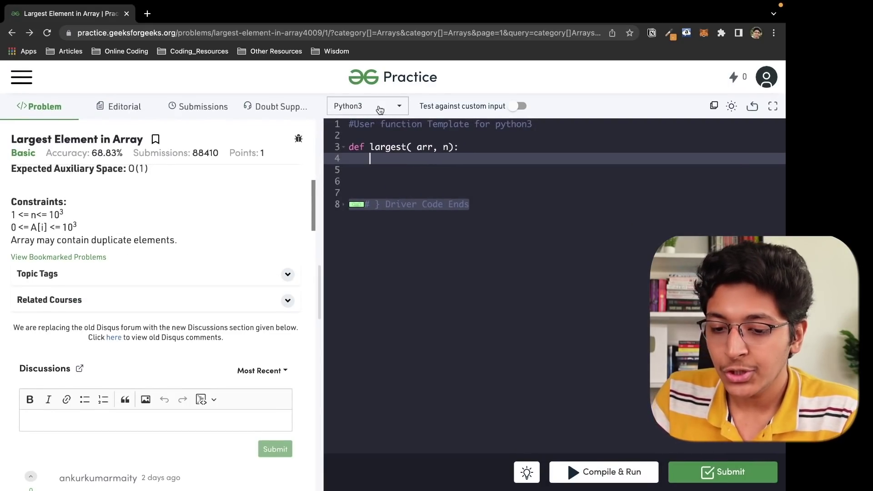
- Keep Python3 selected as the solution language
scroll(379, 110, up, 5)
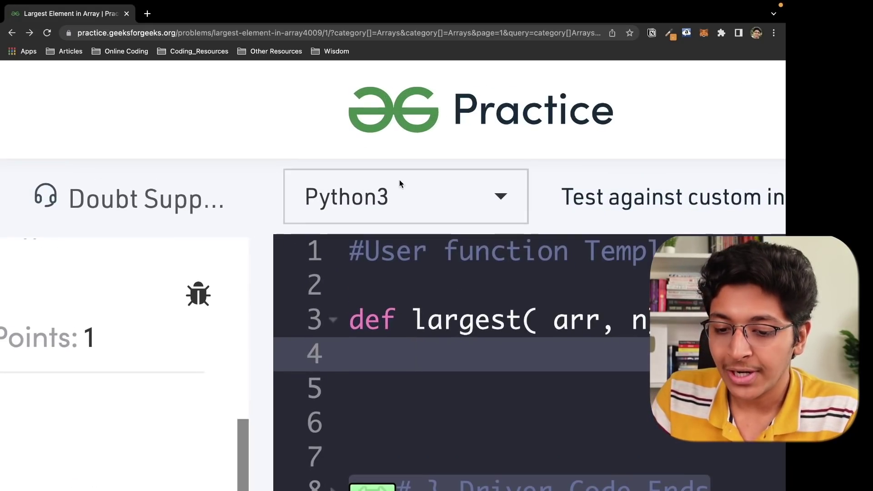
click(407, 202)
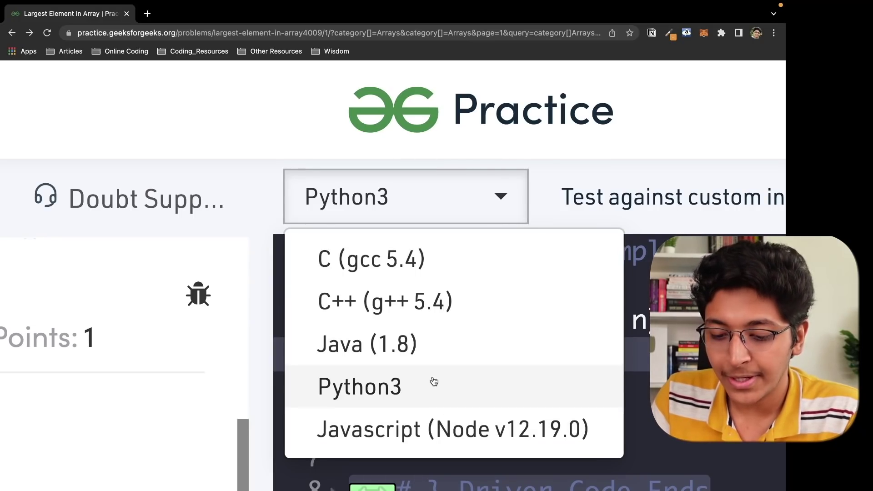
click(263, 213)
scroll(263, 213, down, 5)
scroll(482, 198, up, 5)
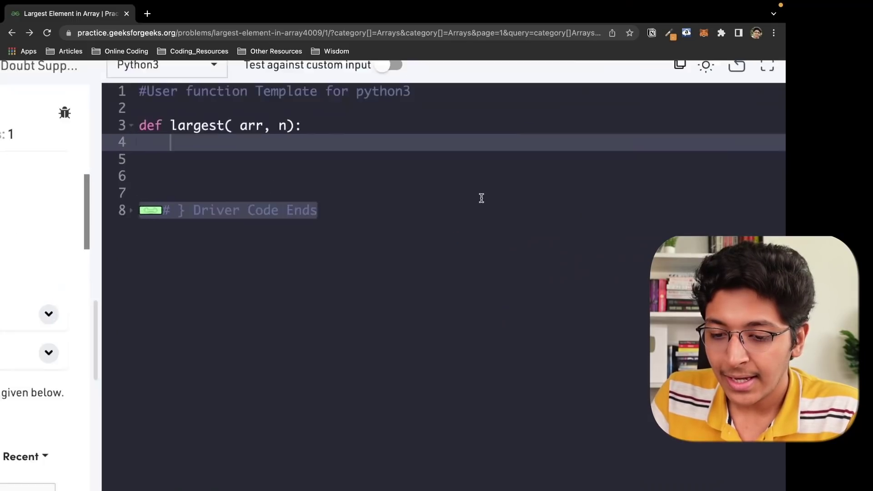
scroll(482, 198, up, 3)
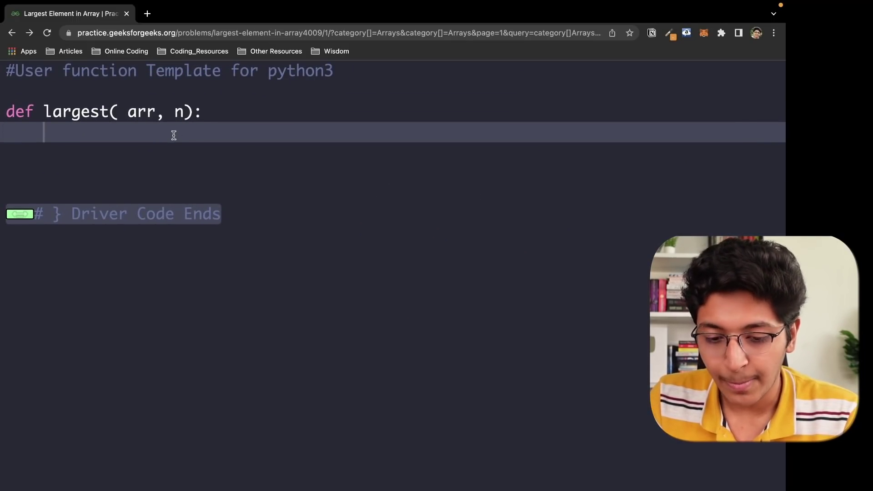
- Write a loop-and-compare largest() returning the max item and submit it, passing 150/150 tests
text(item = 0)
key(Return)
text(for i in arr:)
key(Return)
text(if i > item:)
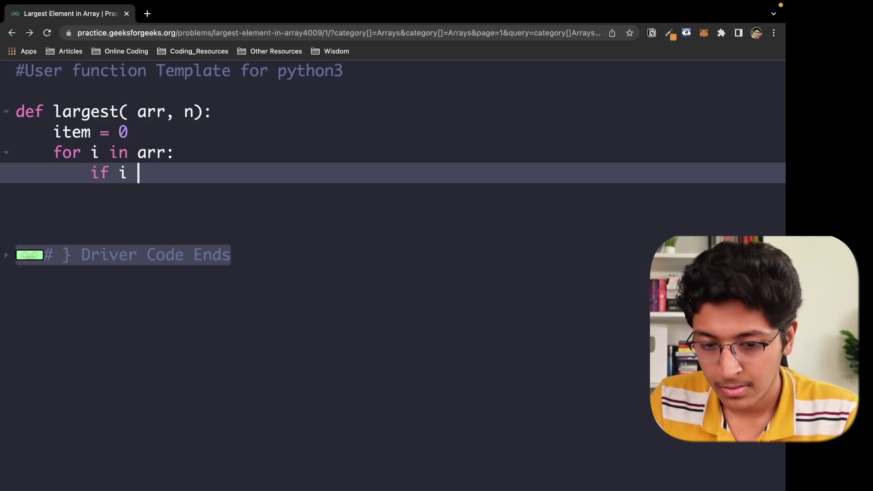
key(Return)
text(item = i)
key(Return)
key(BackSpace)
key(BackSpace)
text(return item)
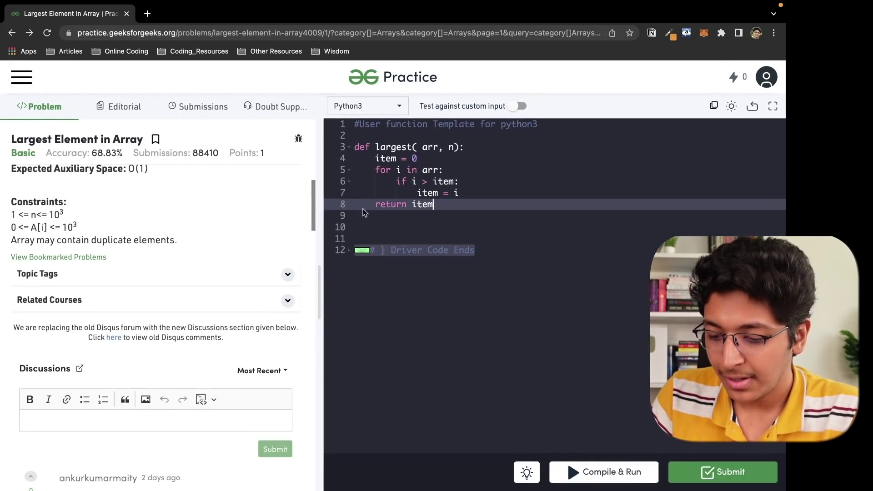
click(713, 474)
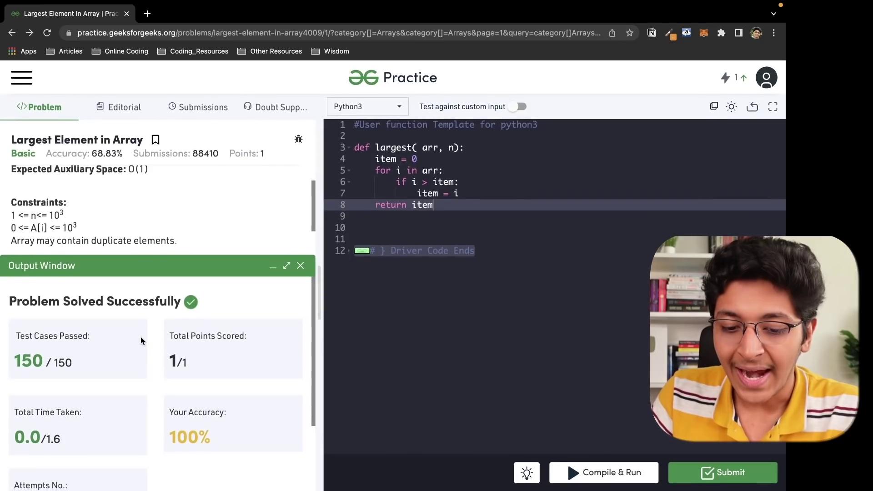
scroll(135, 195, up, 3)
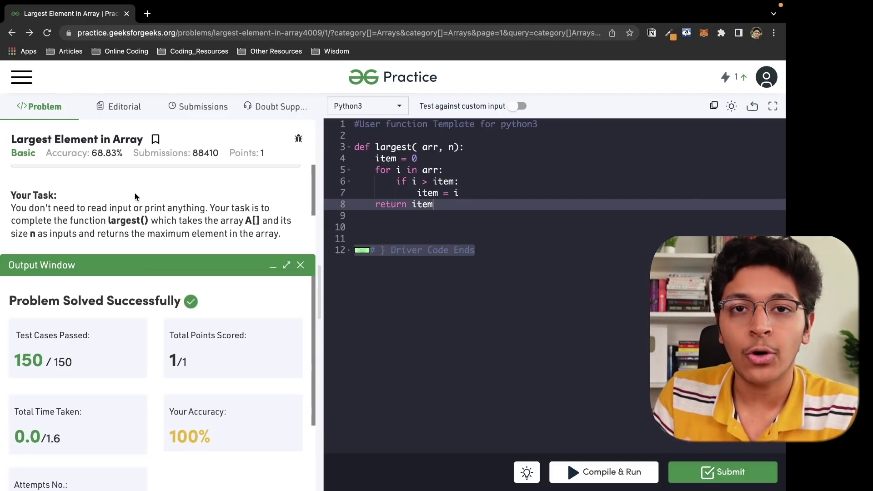
- View the editorial and its linked largest-element article, then list my Correct python3 submission
click(116, 106)
click(34, 194)
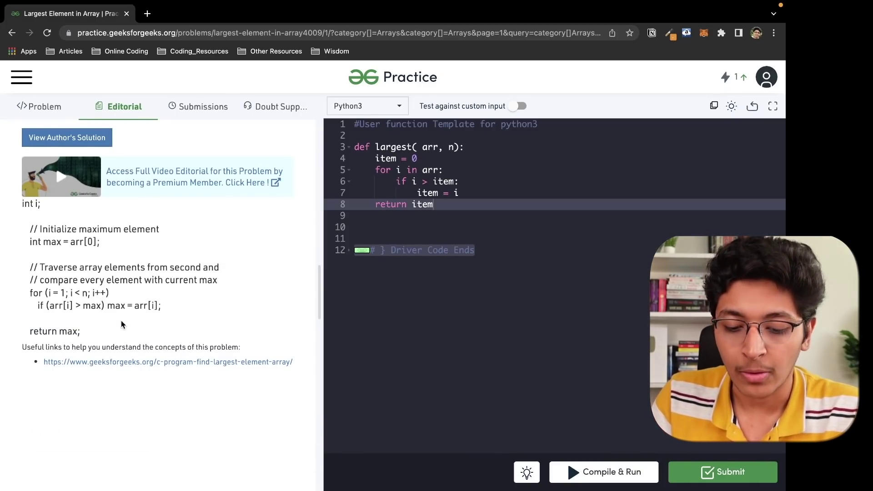
click(133, 362)
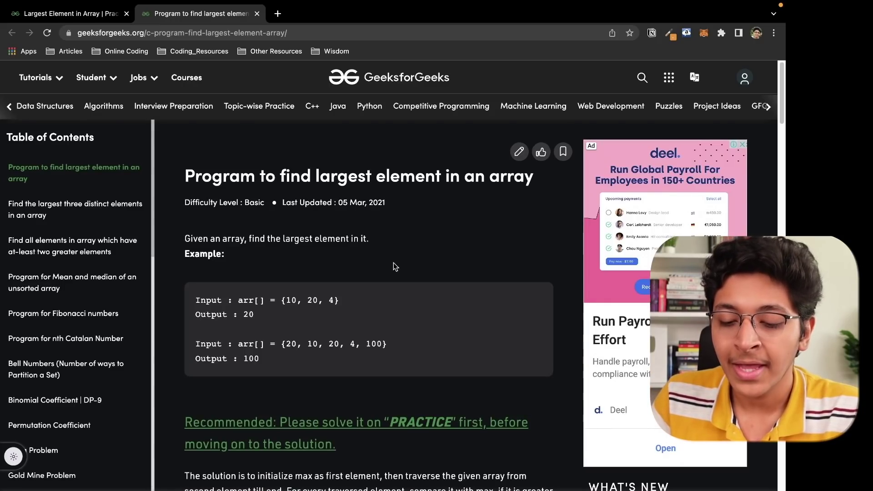
click(257, 14)
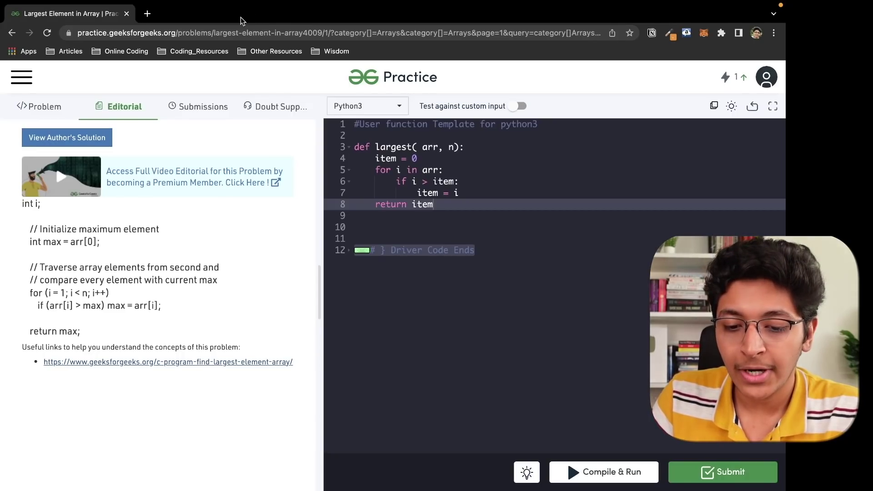
click(199, 106)
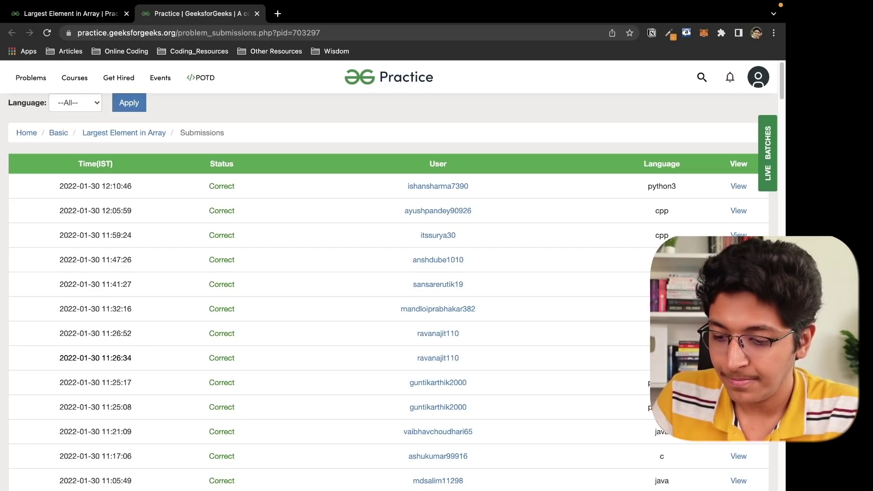
- Scroll through everyone's submissions for Largest Element in Array
scroll(389, 291, down, 3)
scroll(387, 478, down, 3)
scroll(387, 477, up, 10)
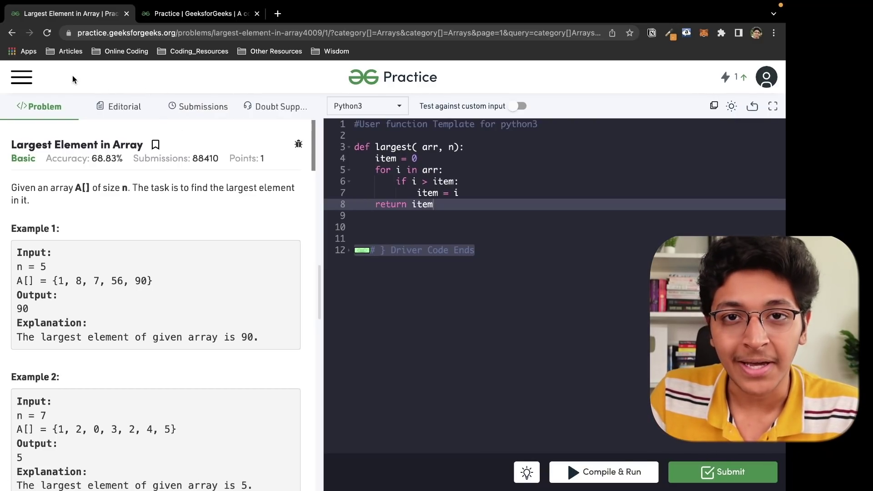
- Close the Largest Element in Array tab and open the Coins of Geekland Problem of the Day
key(super+w)
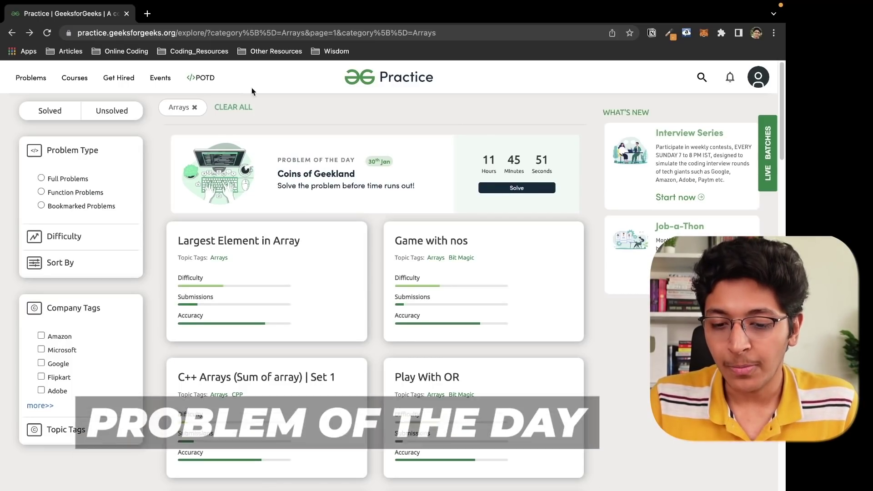
click(201, 79)
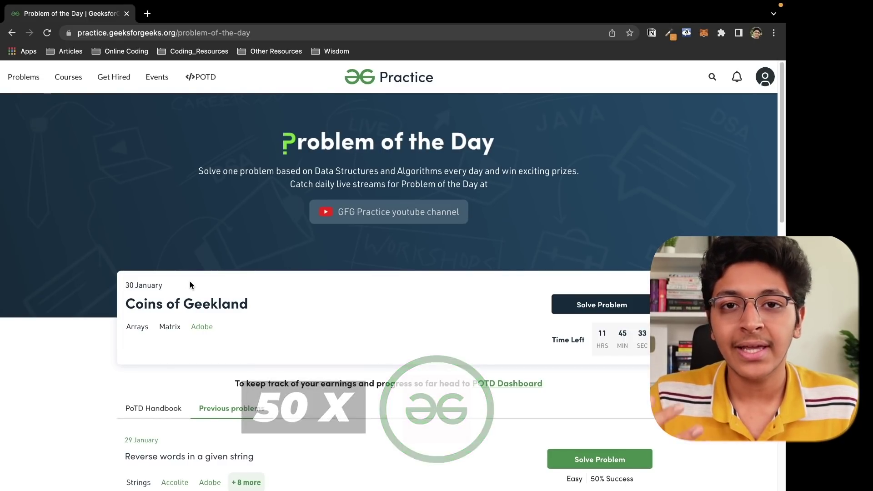
- Scroll past the Geek Bits rules and sideways through the Problem of the Day prize cards
scroll(190, 284, down, 4)
scroll(190, 281, down, 4)
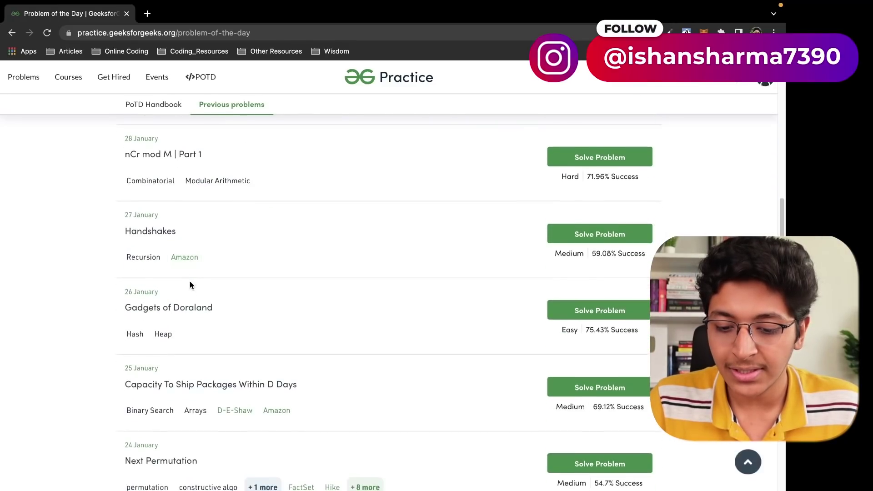
scroll(189, 285, up, 4)
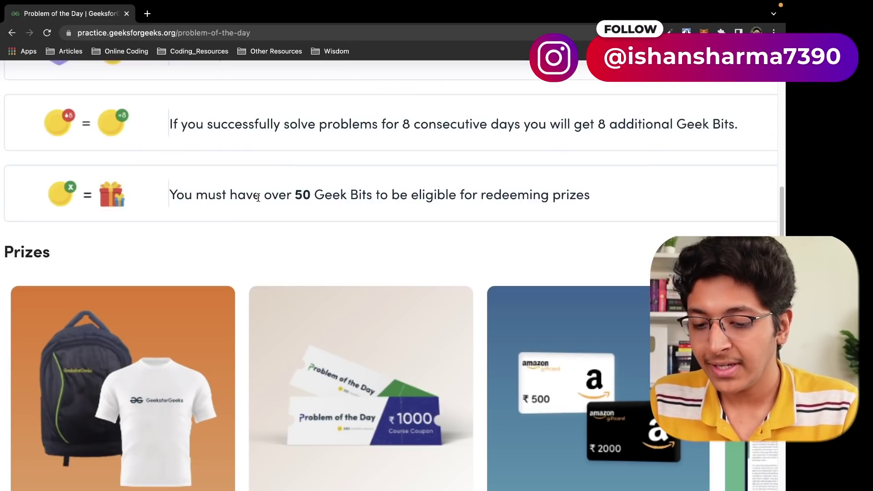
scroll(271, 215, down, 3)
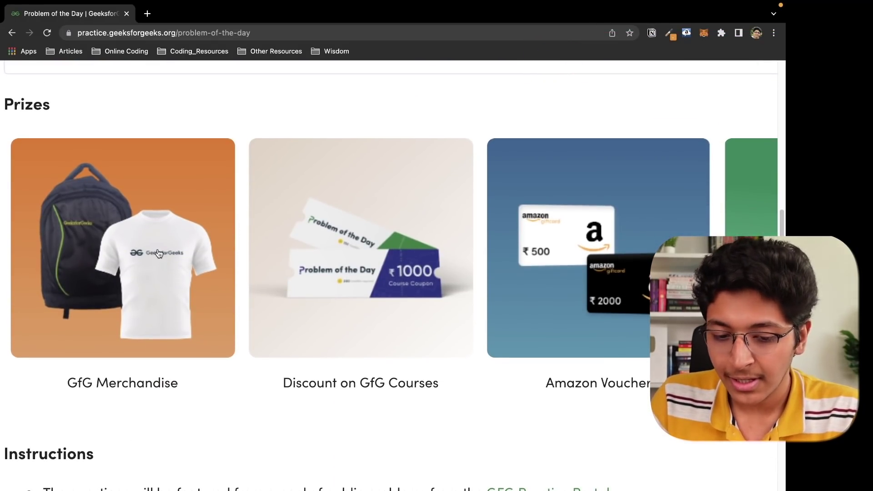
scroll(276, 271, right, 3)
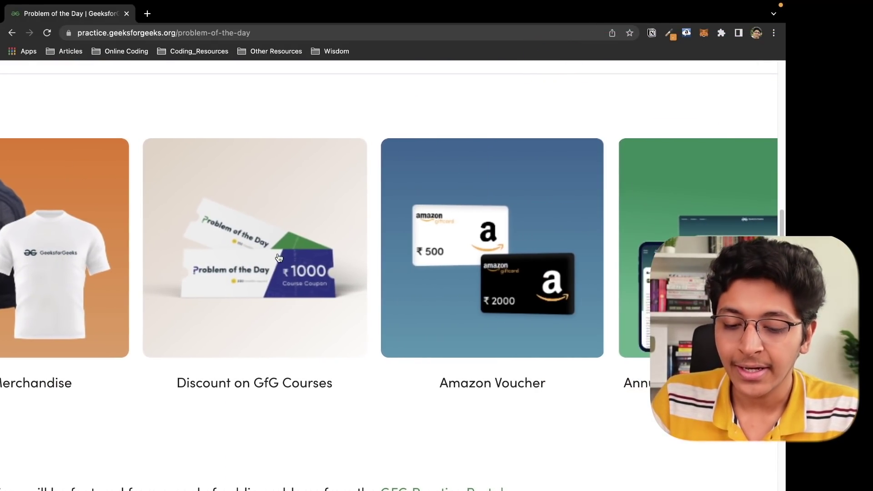
scroll(266, 264, right, 2)
scroll(266, 263, right, 4)
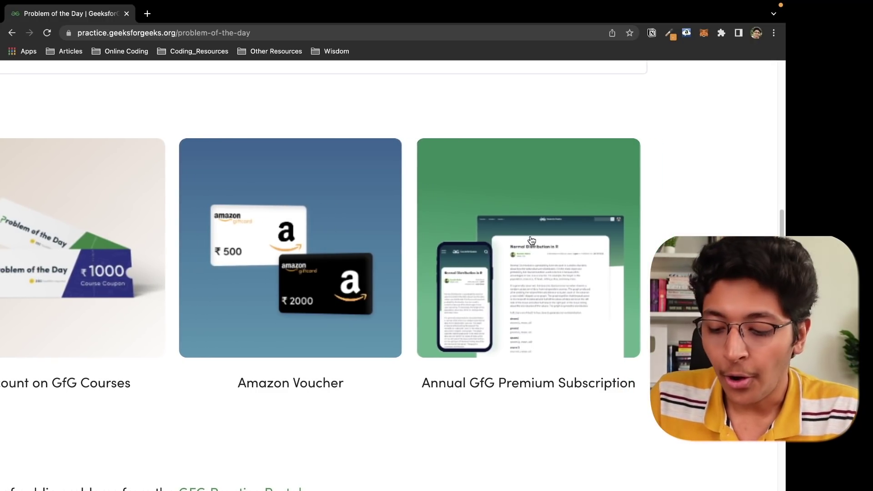
scroll(364, 251, down, 3)
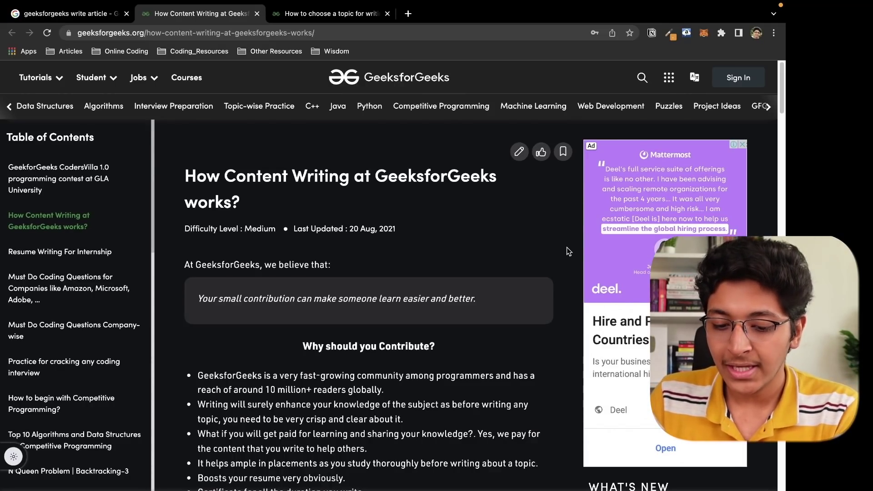
- Scroll the content-writing article past Steps of Contribution to the Article Contribution list
scroll(569, 252, down, 1)
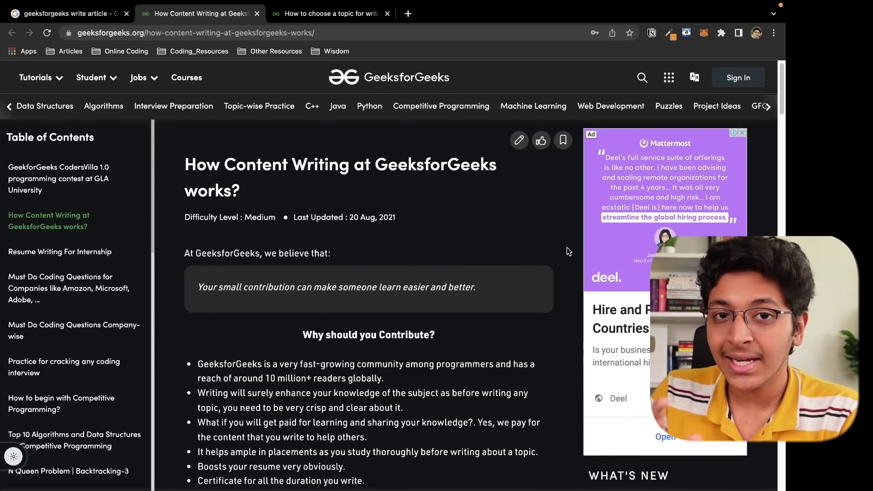
scroll(569, 252, down, 5)
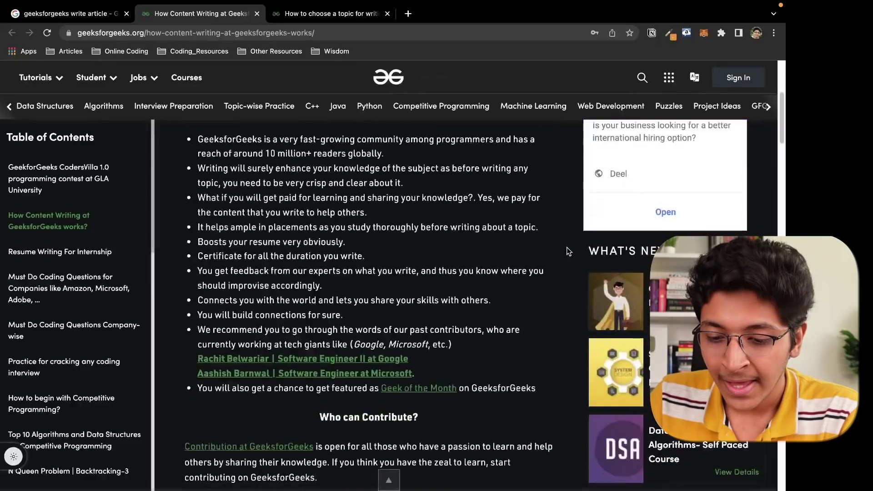
scroll(569, 252, up, 1)
scroll(412, 217, down, 5)
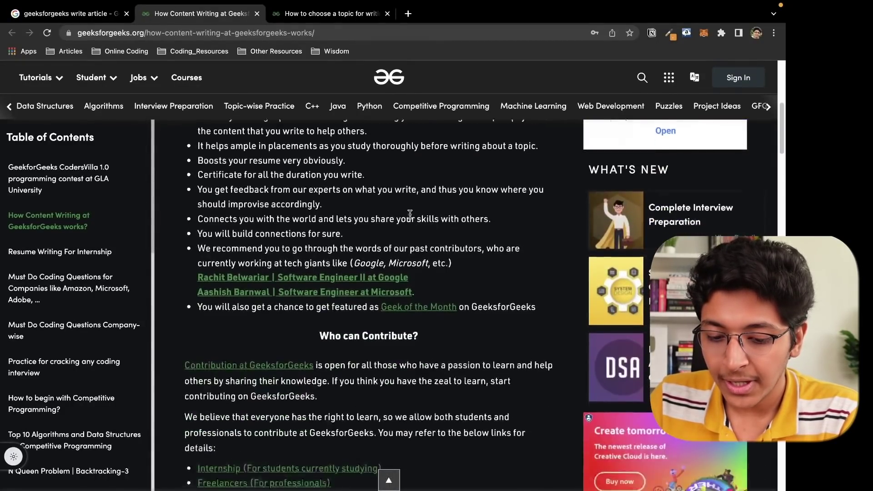
scroll(378, 216, down, 4)
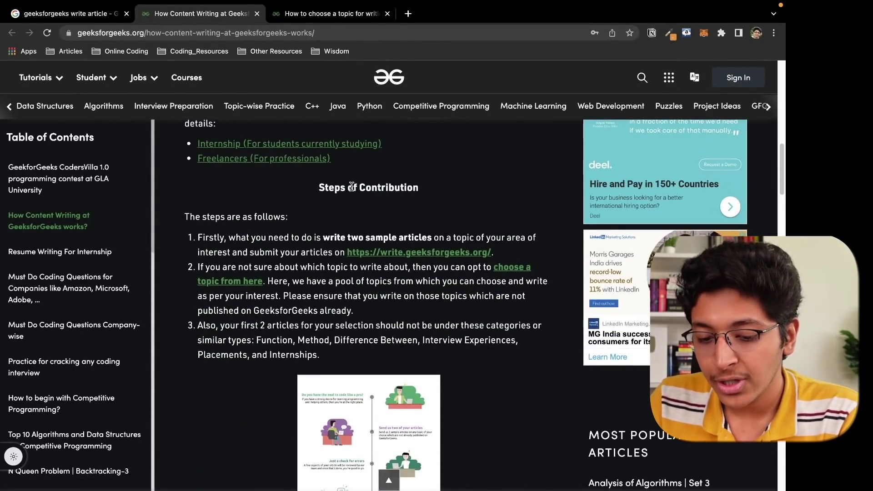
scroll(285, 249, down, 1)
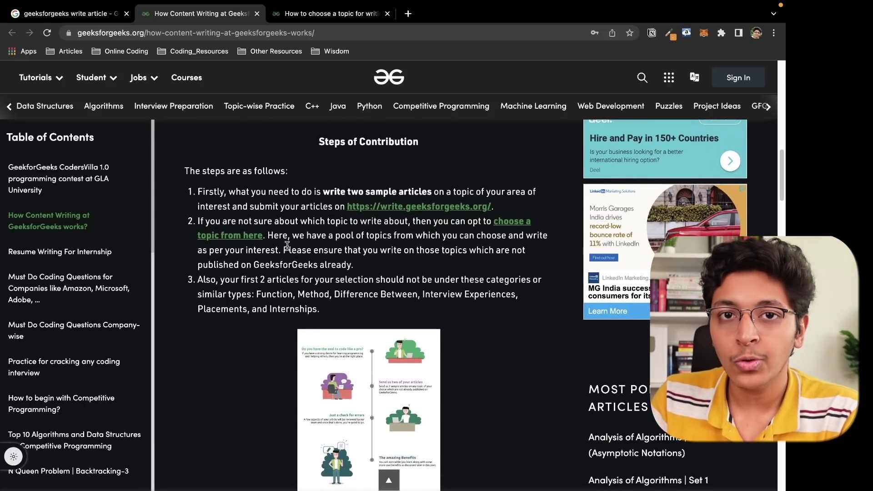
scroll(288, 246, down, 9)
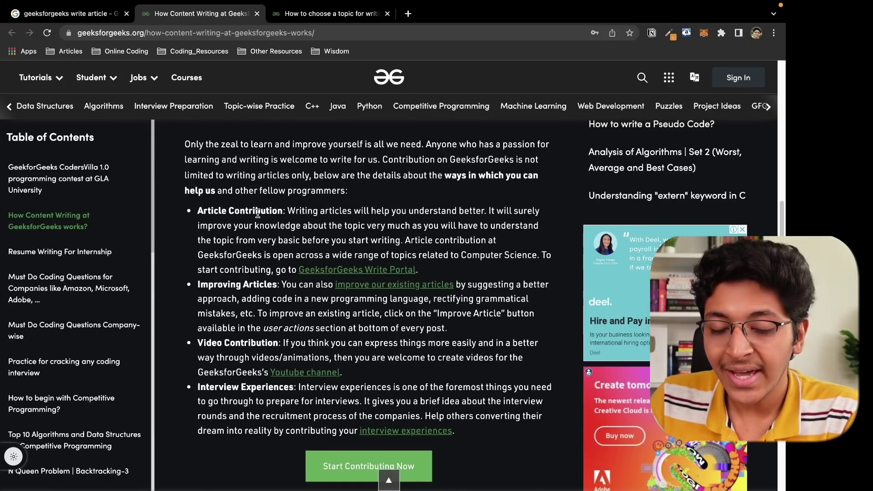
- Scroll past Start Contributing Now to the Internship and Remuneration benefits
scroll(234, 212, up, 5)
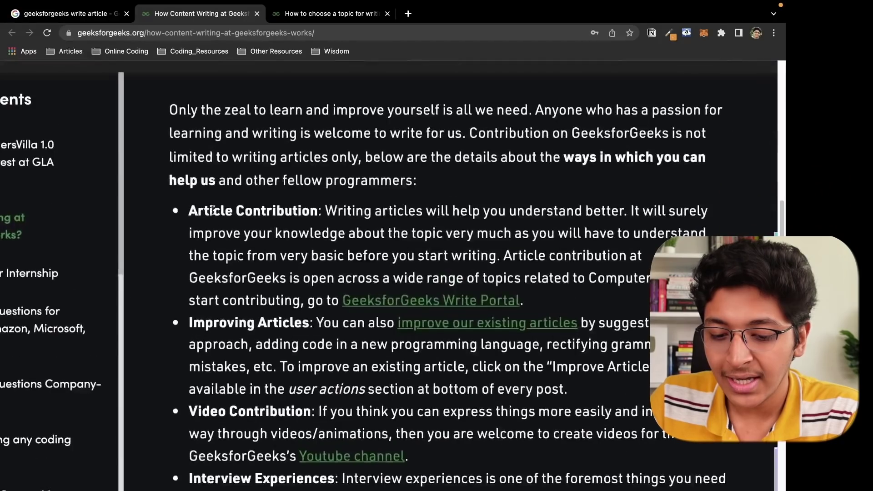
scroll(211, 214, down, 1)
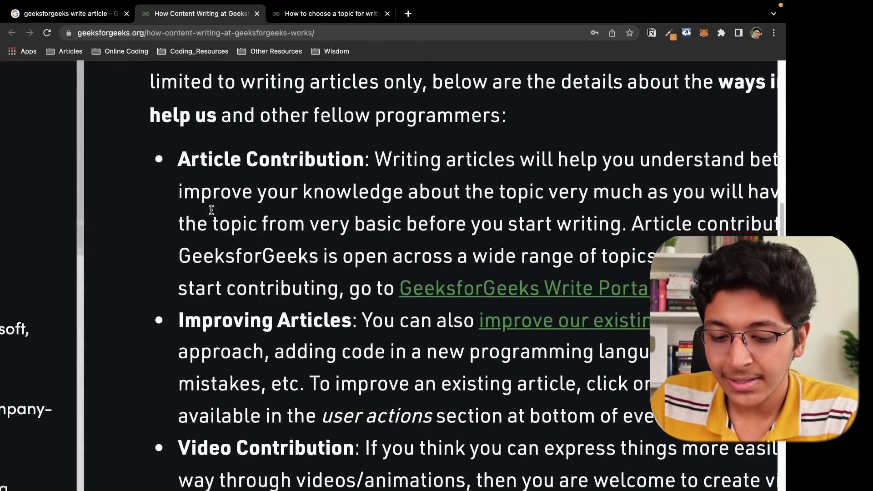
scroll(212, 209, down, 3)
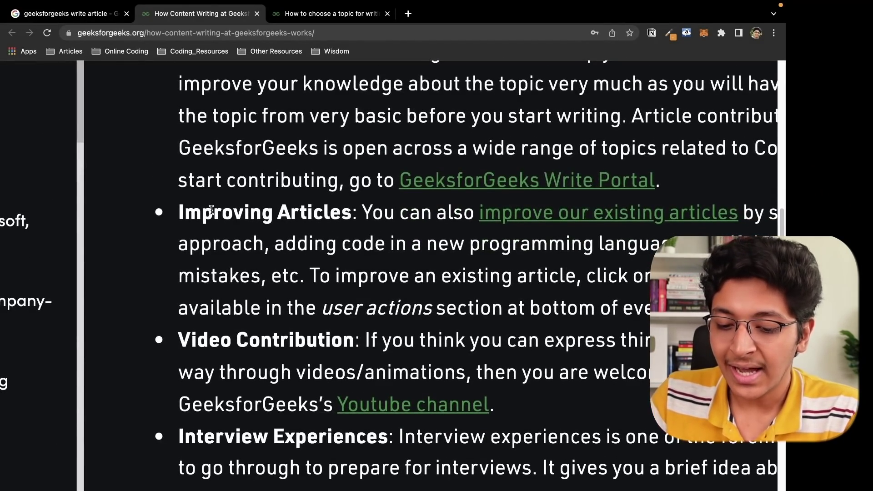
scroll(211, 209, down, 3)
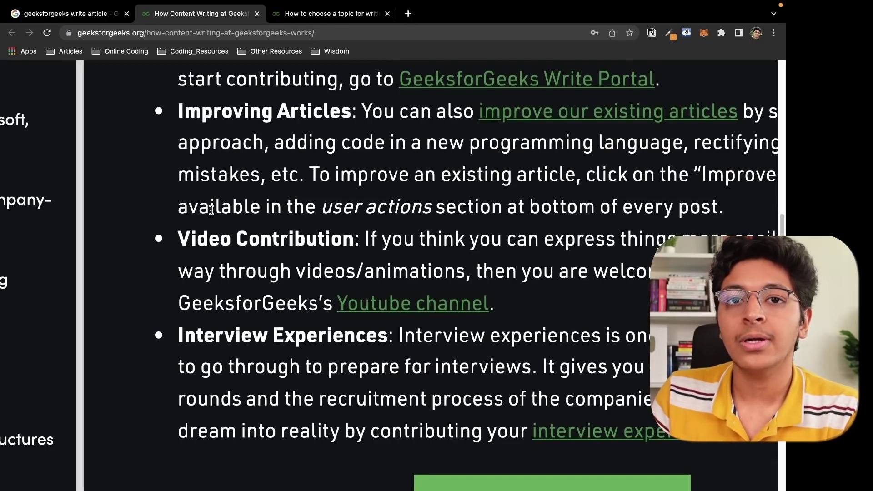
scroll(211, 210, down, 3)
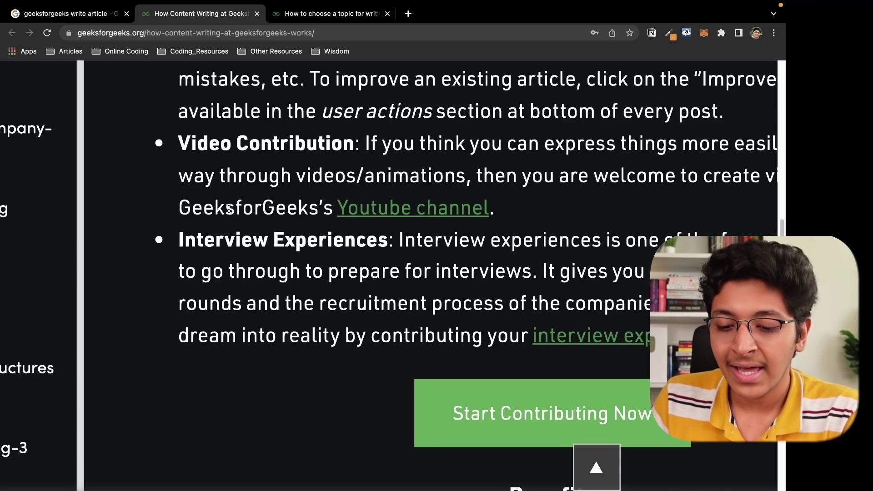
scroll(229, 208, down, 5)
scroll(229, 212, down, 5)
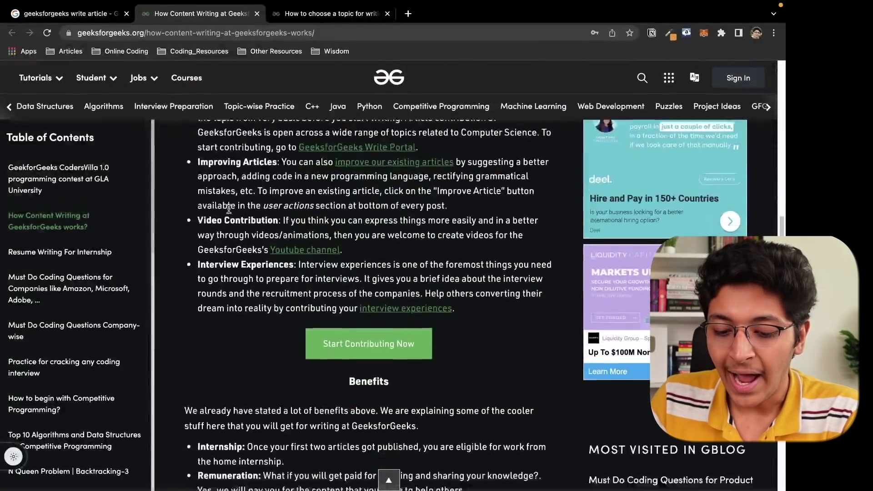
scroll(229, 212, down, 3)
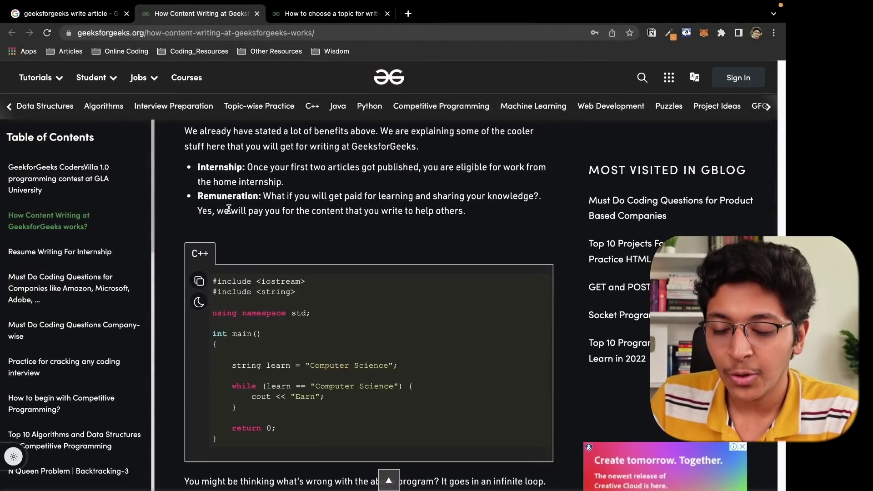
scroll(221, 195, up, 5)
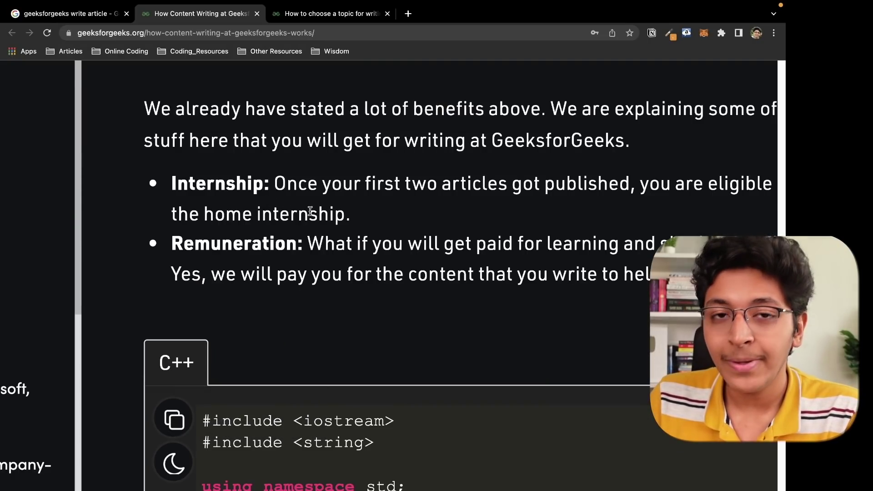
scroll(252, 198, down, 3)
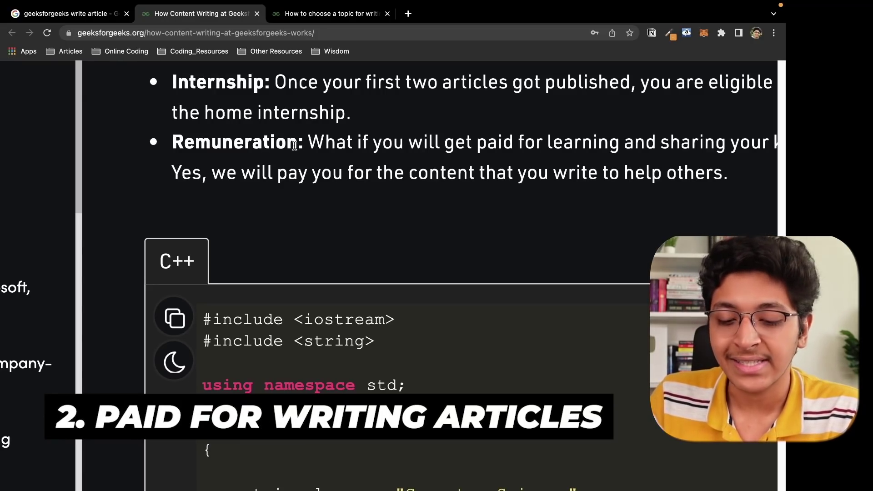
- Scroll the article down to the Campus Ambassador and full-time job bullets and past contributors
scroll(294, 145, down, 5)
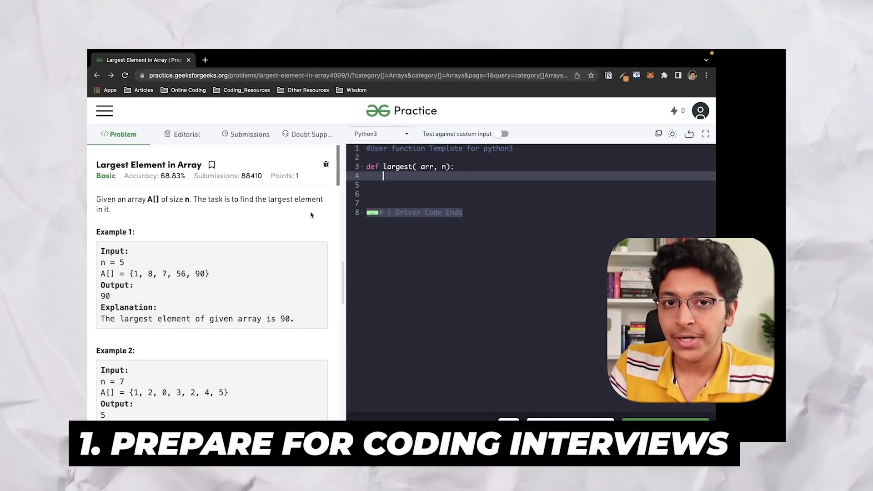
- Check the problem's language dropdown, then scroll to the POTD Prizes and the article's Steps of Contribution
click(381, 134)
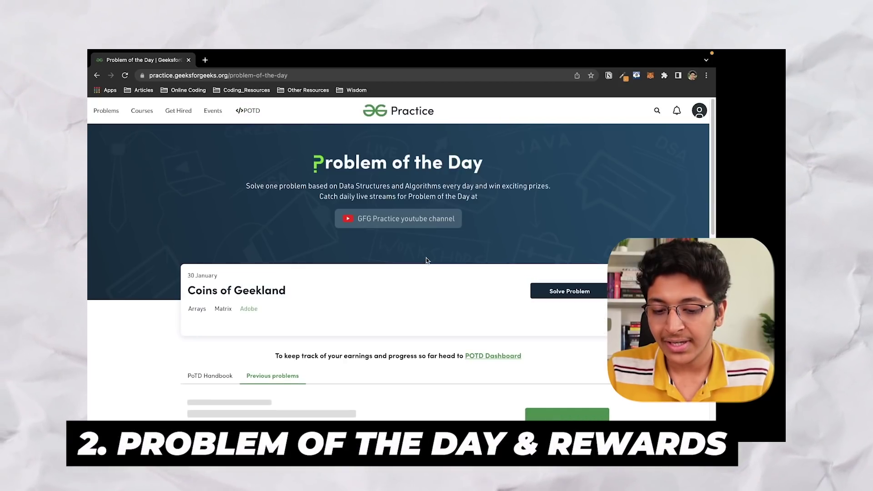
scroll(223, 251, down, 10)
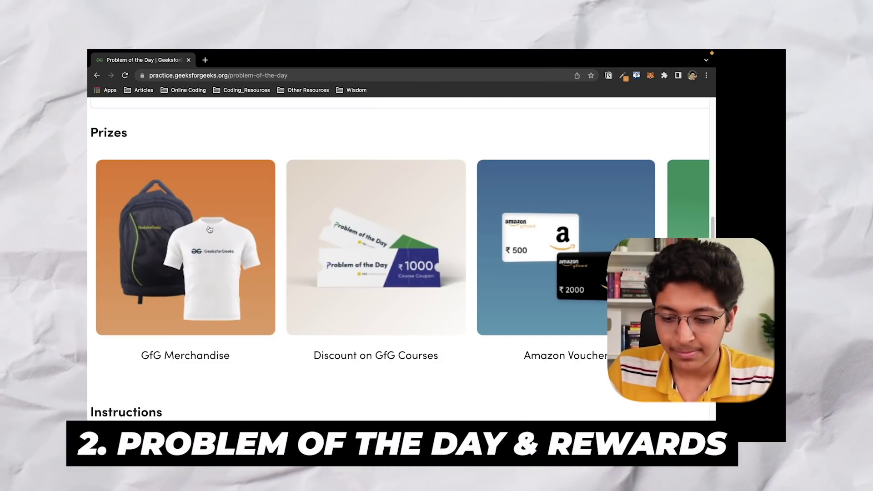
scroll(311, 255, right, 3)
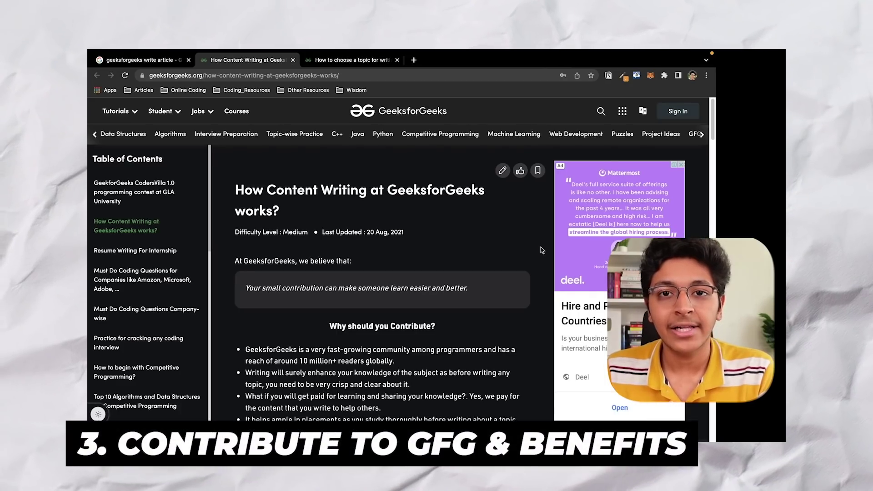
scroll(541, 249, down, 10)
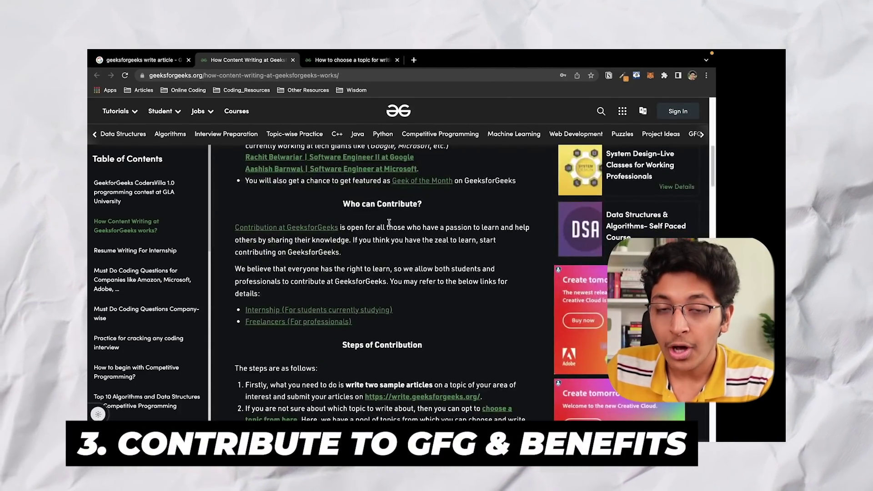
scroll(389, 226, down, 2)
scroll(389, 223, down, 1)
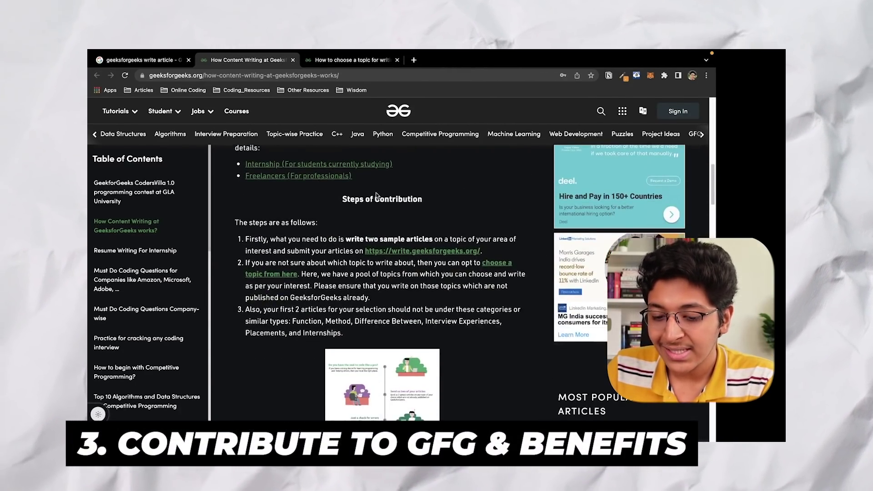